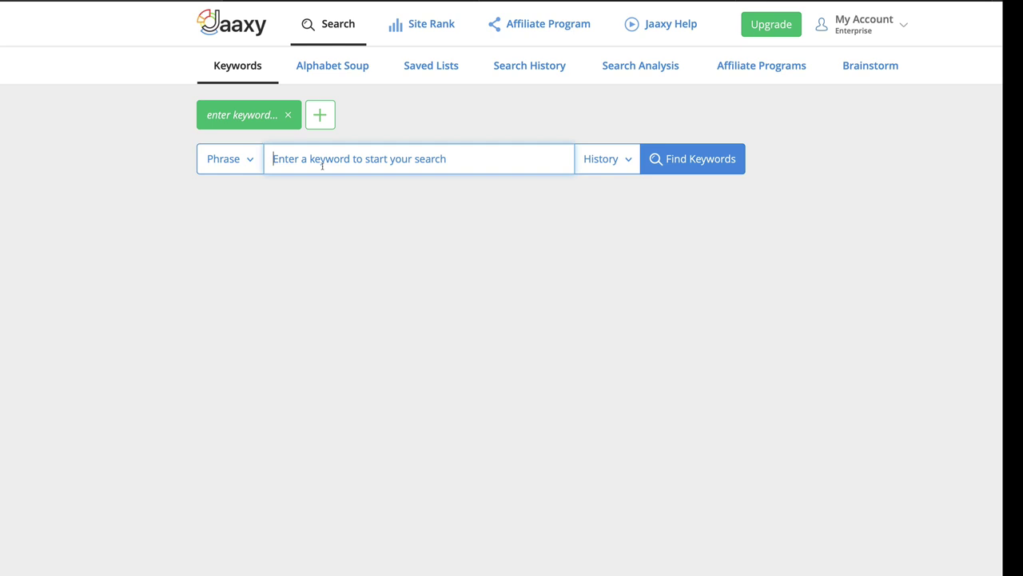
Search Jaaxy for 'travel' and review the keyword metrics and related suggestions.
type("travel")
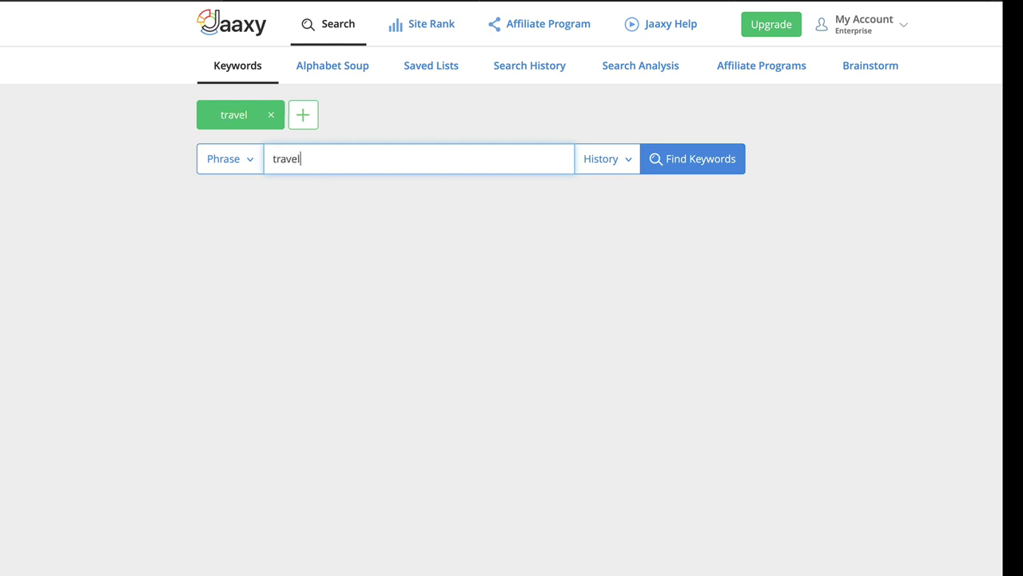
key("Return")
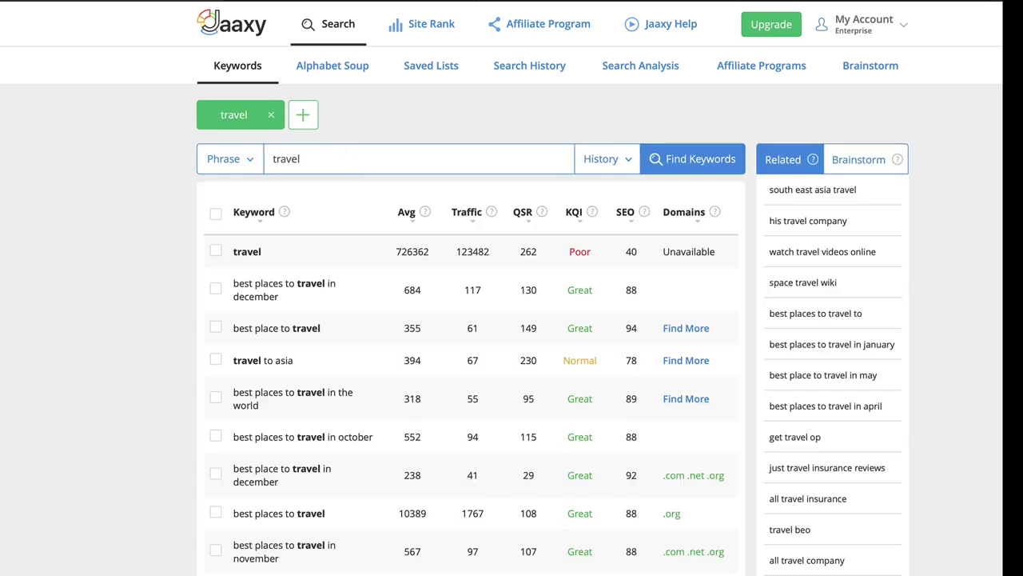
scroll(361, 372, "down", 3)
scroll(361, 372, "up", 3)
mouse_move(426, 208)
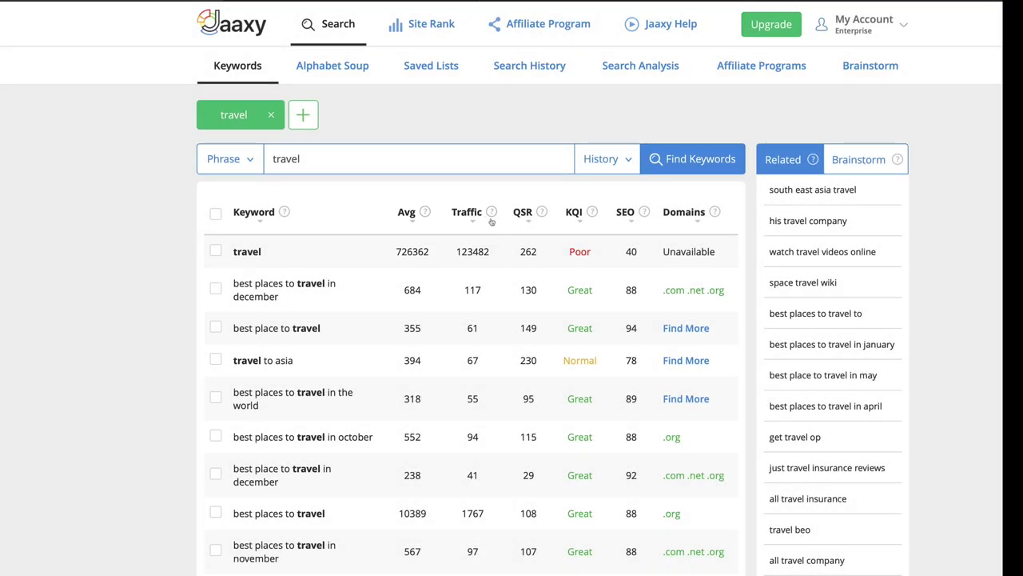
mouse_move(490, 213)
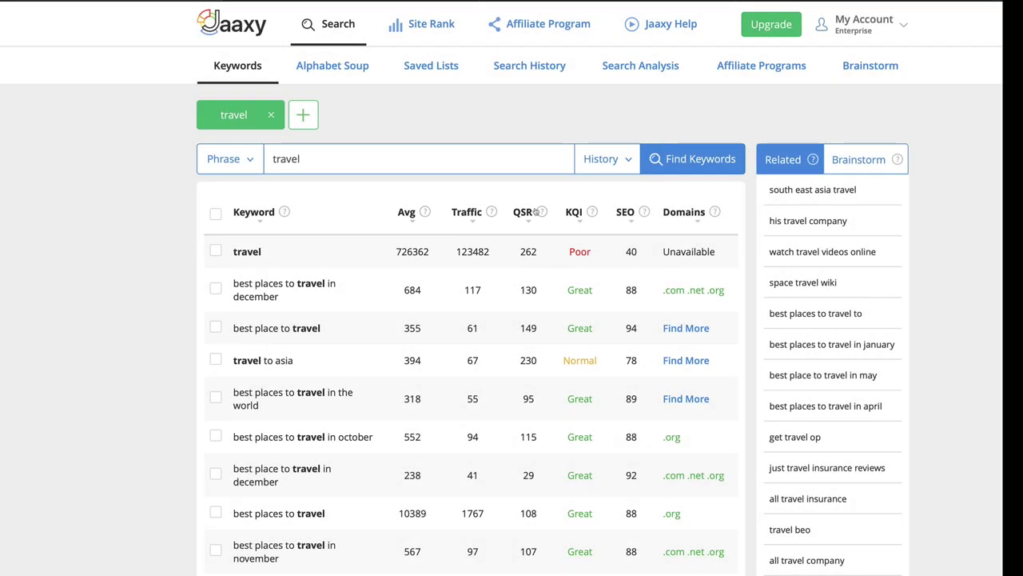
mouse_move(546, 212)
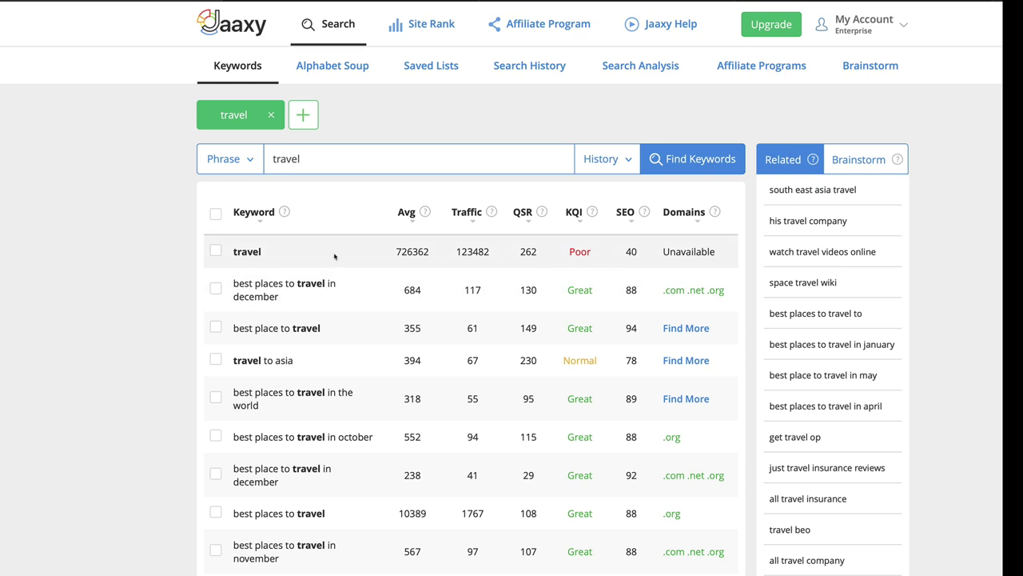
Change the search to 'solo travel' and review its keyword results.
left_click(273, 159)
type("solo")
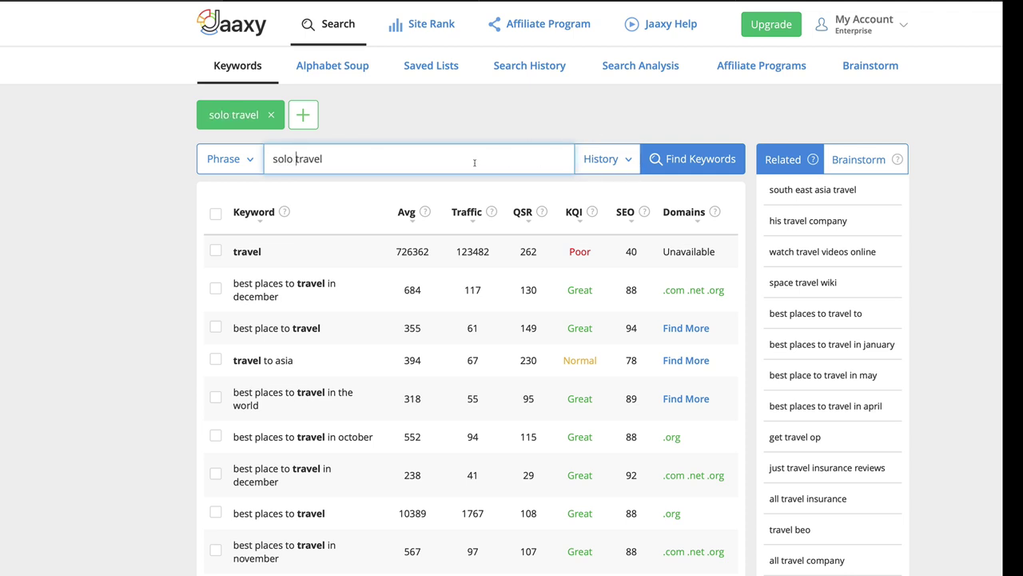
key("Return")
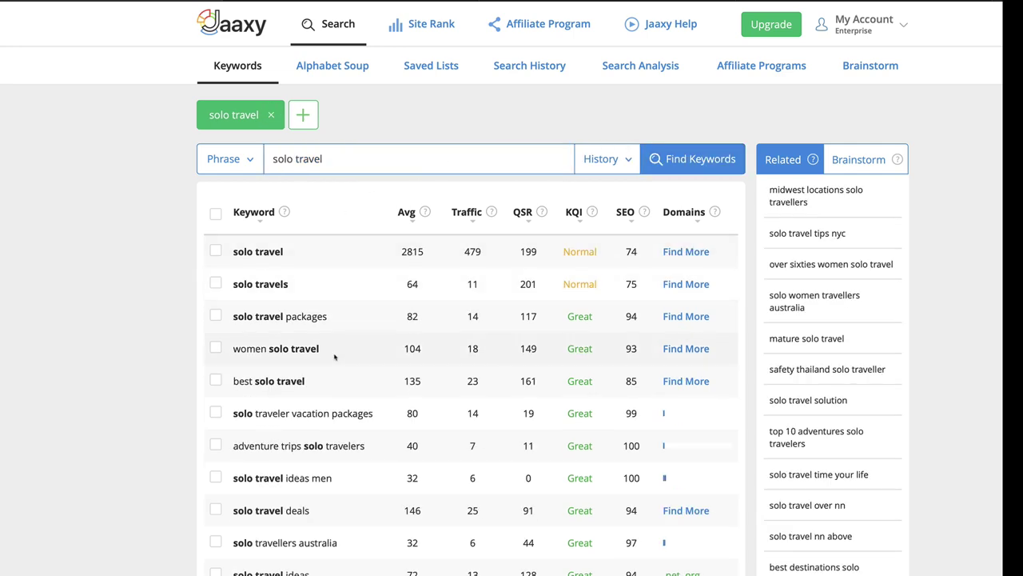
scroll(336, 354, "down", 3)
scroll(334, 356, "up", 3)
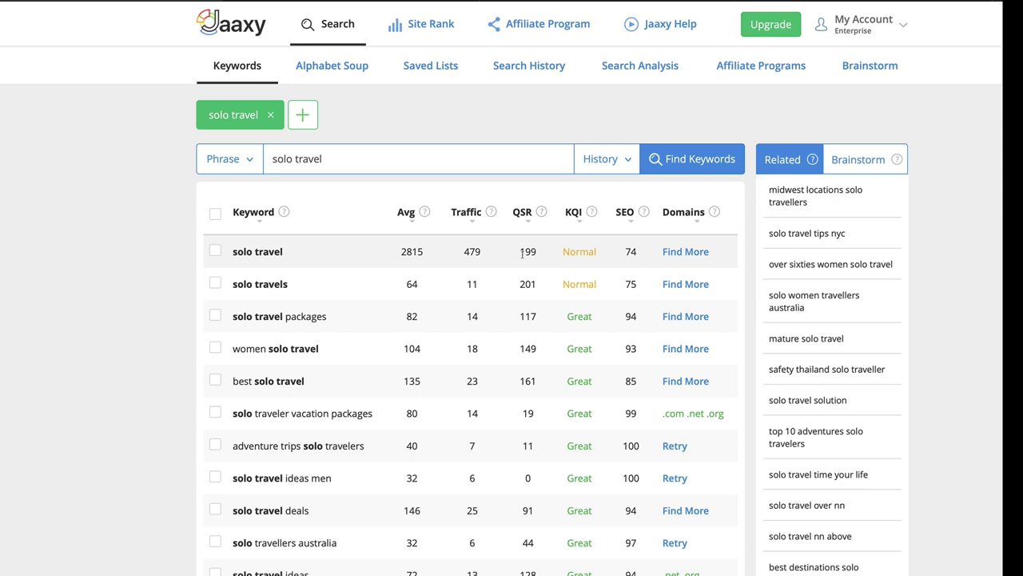
Sort the solo travel results by QSR ascending so 0-QSR keywords lead.
scroll(339, 356, "down", 2)
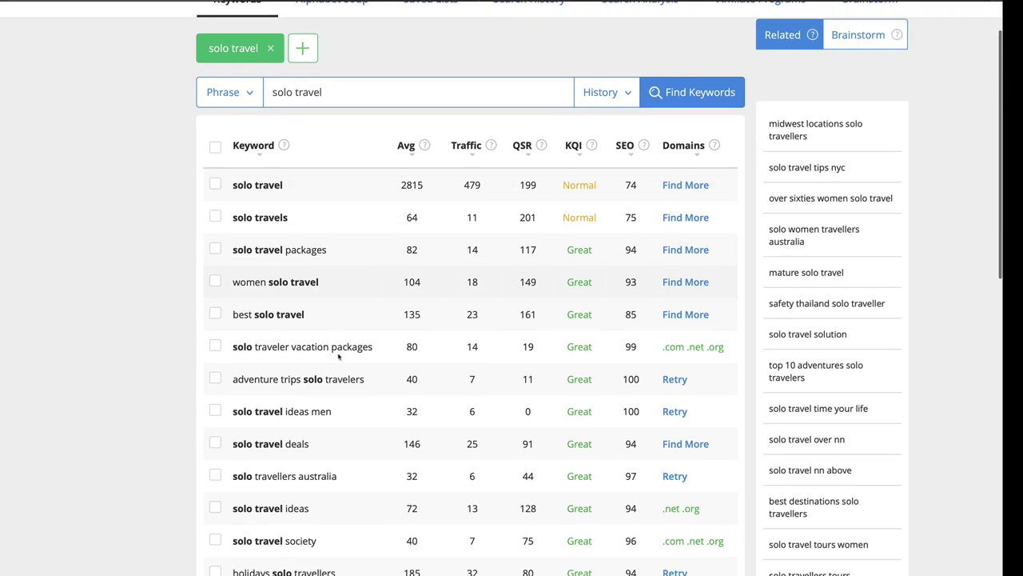
scroll(488, 222, "up", 3)
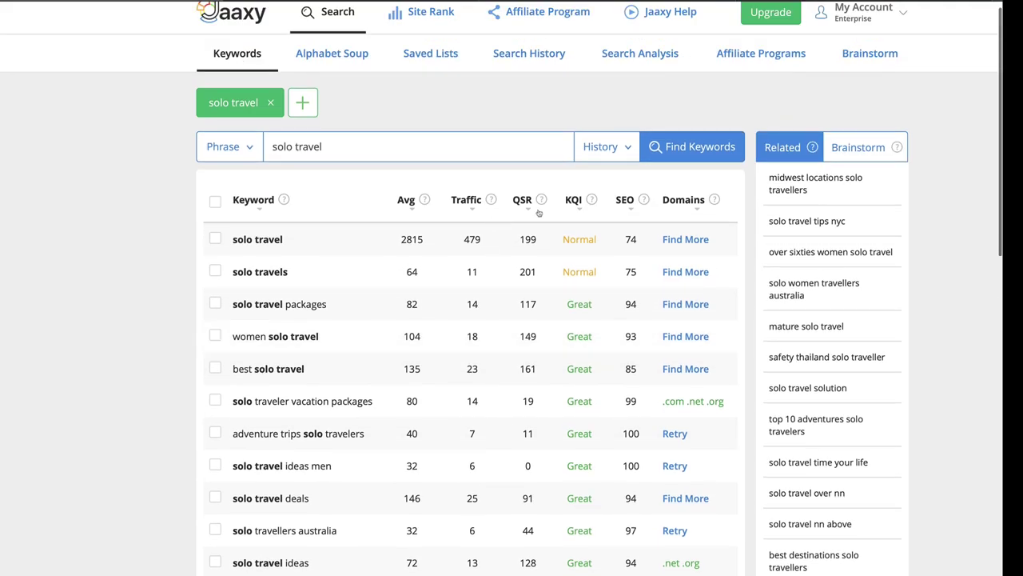
mouse_move(546, 202)
left_click(528, 211)
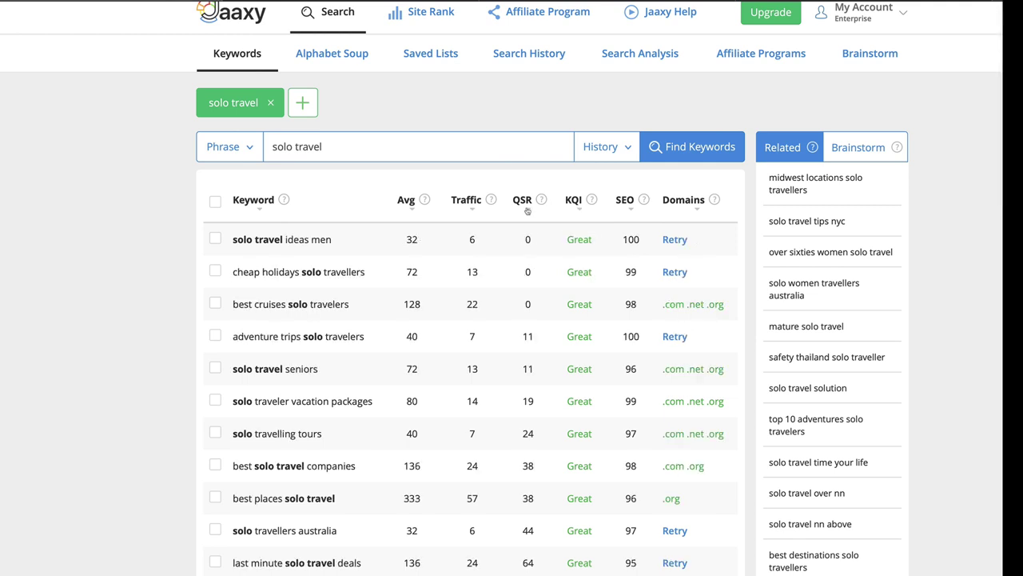
left_click(529, 208)
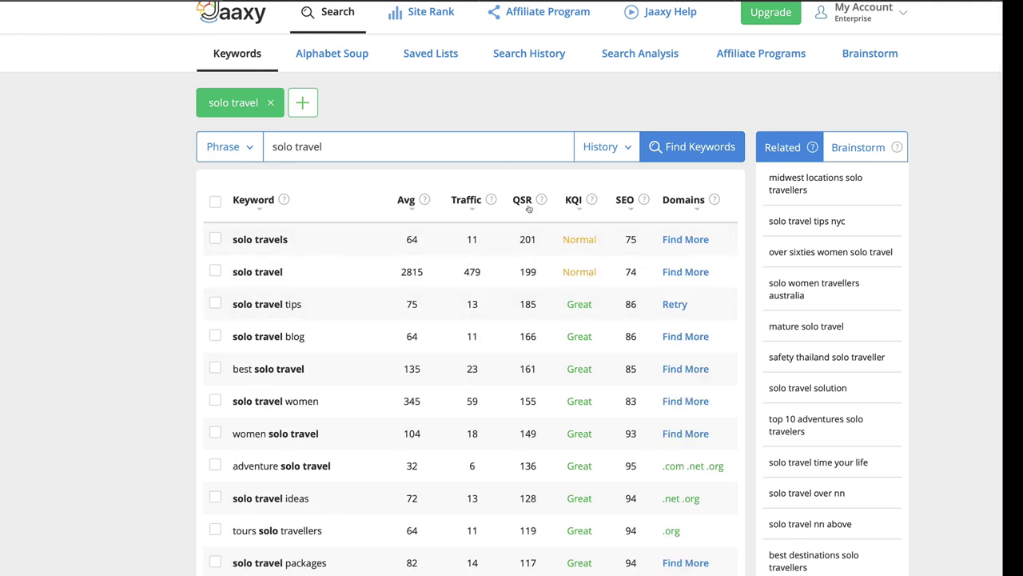
left_click(528, 208)
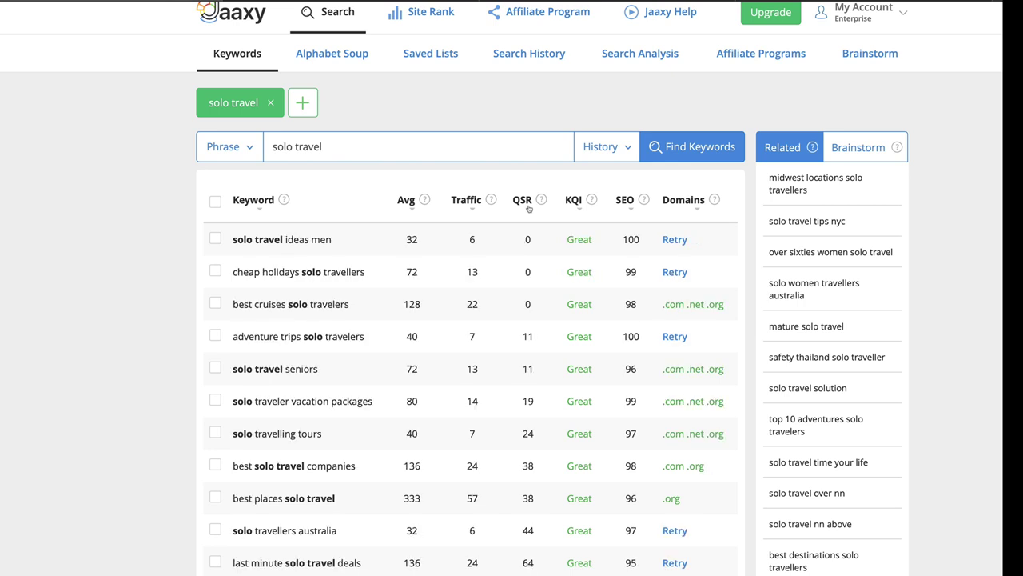
scroll(536, 267, "down", 1)
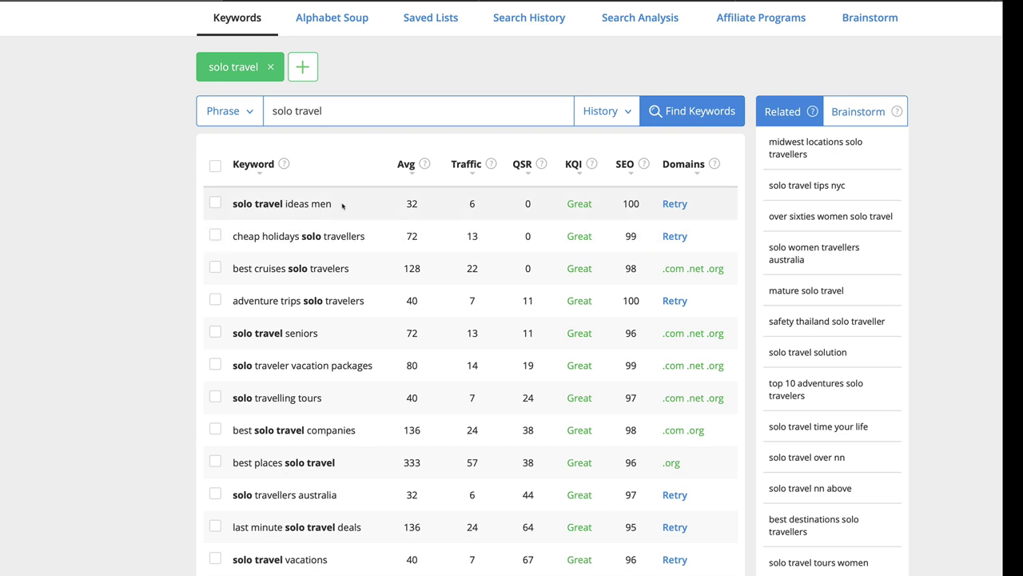
Tick 'solo traveler vacation packages' (QSR 19) and 'solo travelling tours' (QSR 24).
scroll(362, 263, "down", 1)
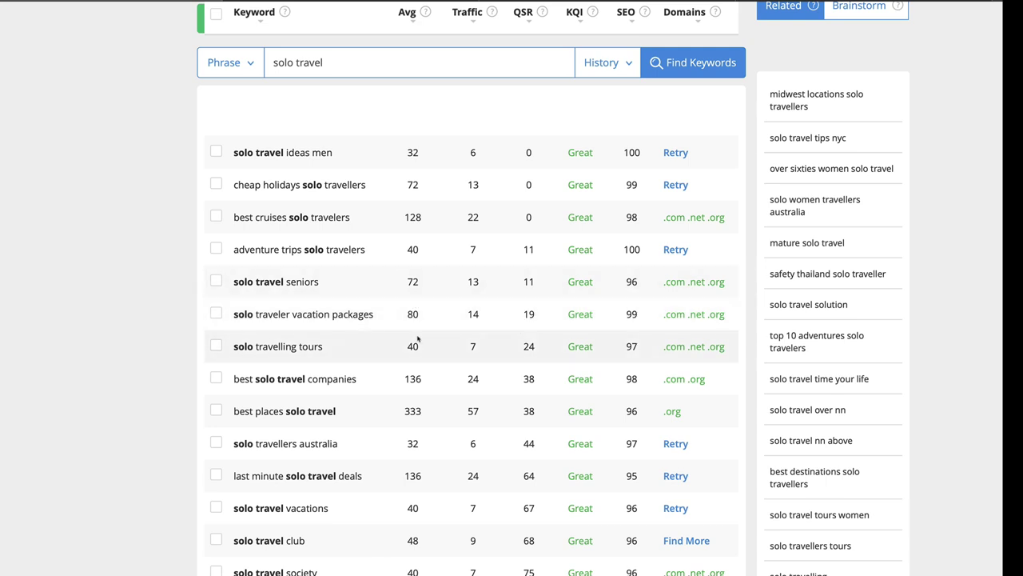
scroll(417, 339, "down", 1)
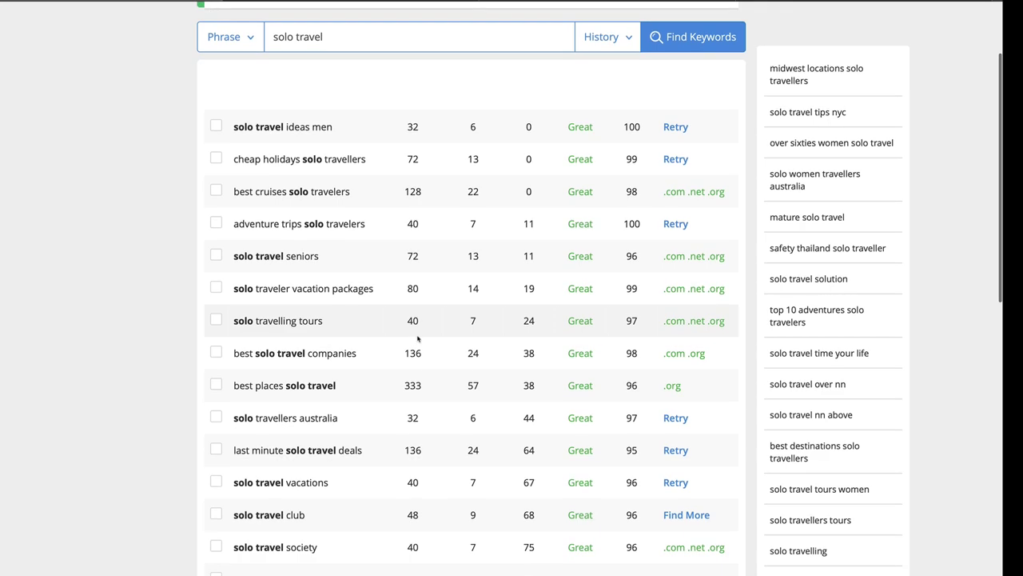
scroll(417, 339, "up", 2)
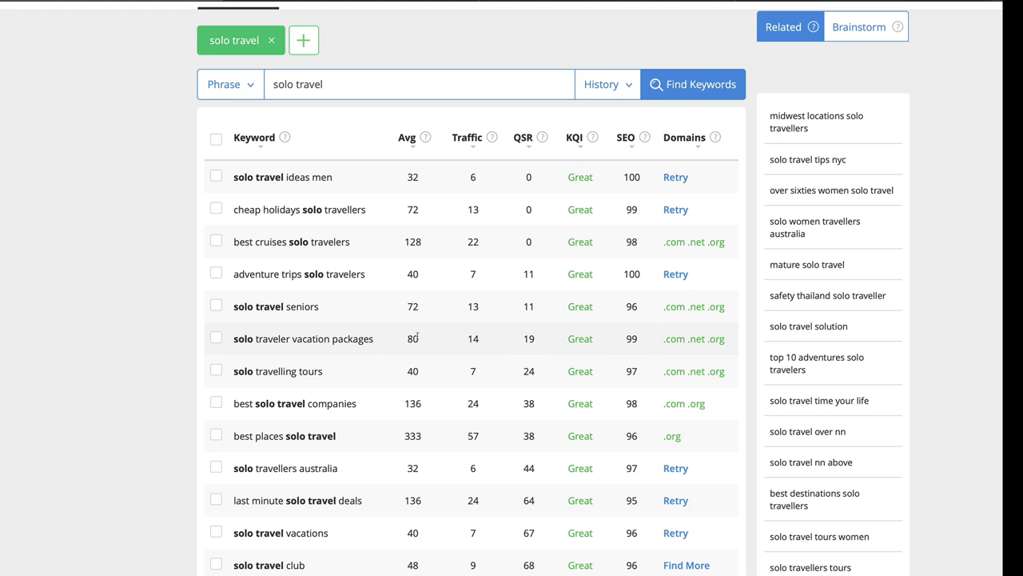
scroll(416, 337, "down", 1)
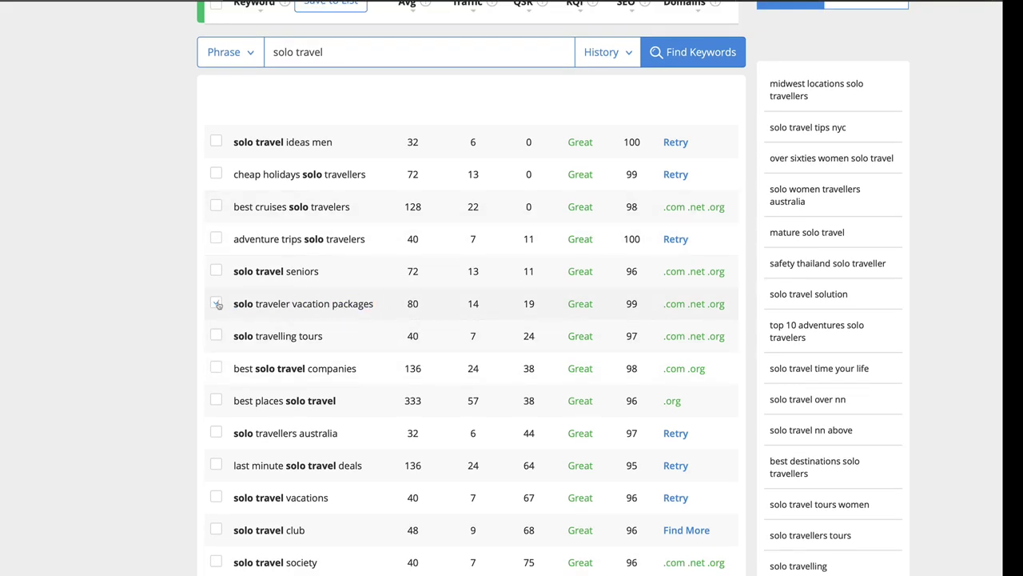
left_click(216, 304)
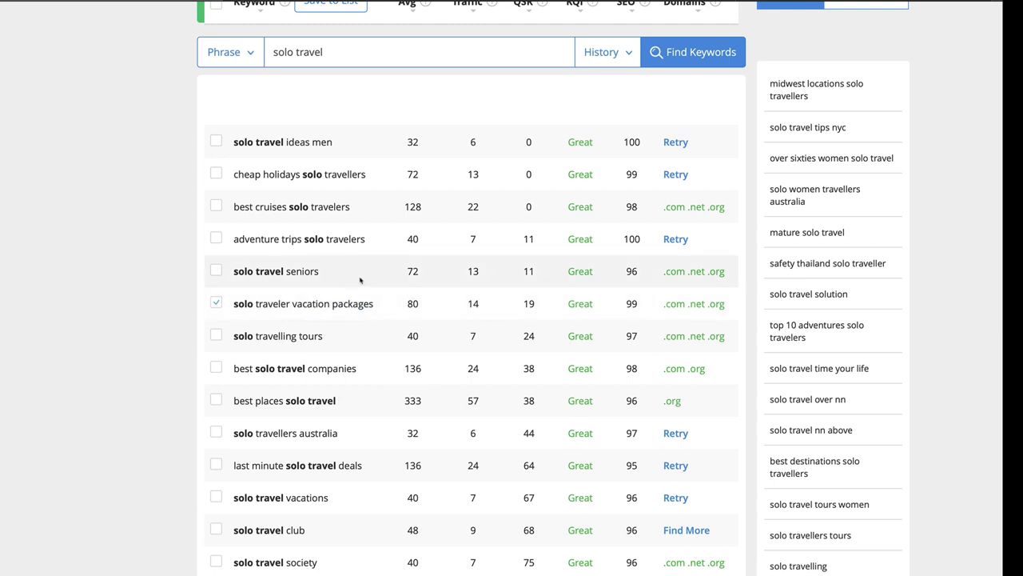
scroll(361, 280, "up", 2)
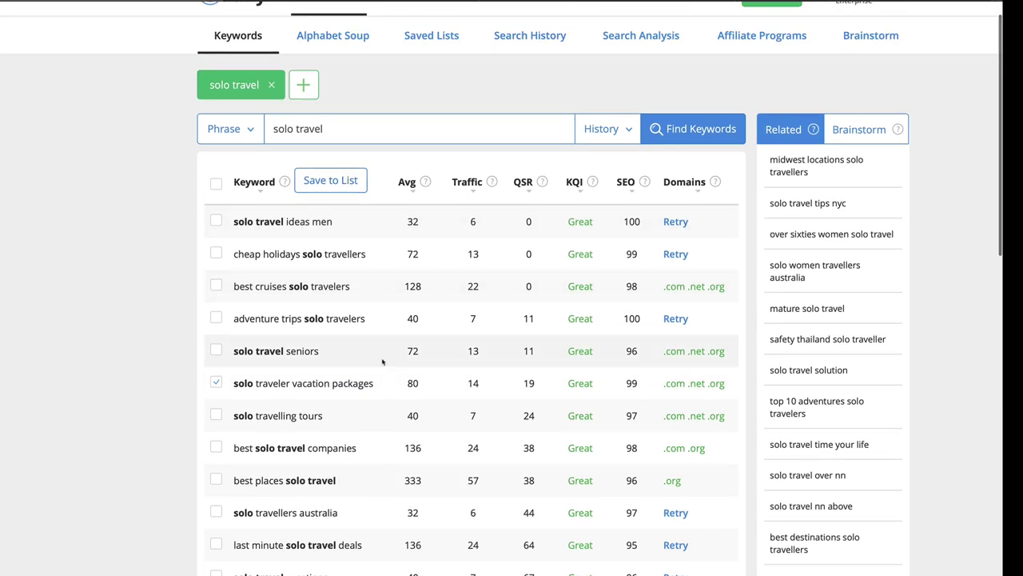
scroll(381, 359, "down", 4)
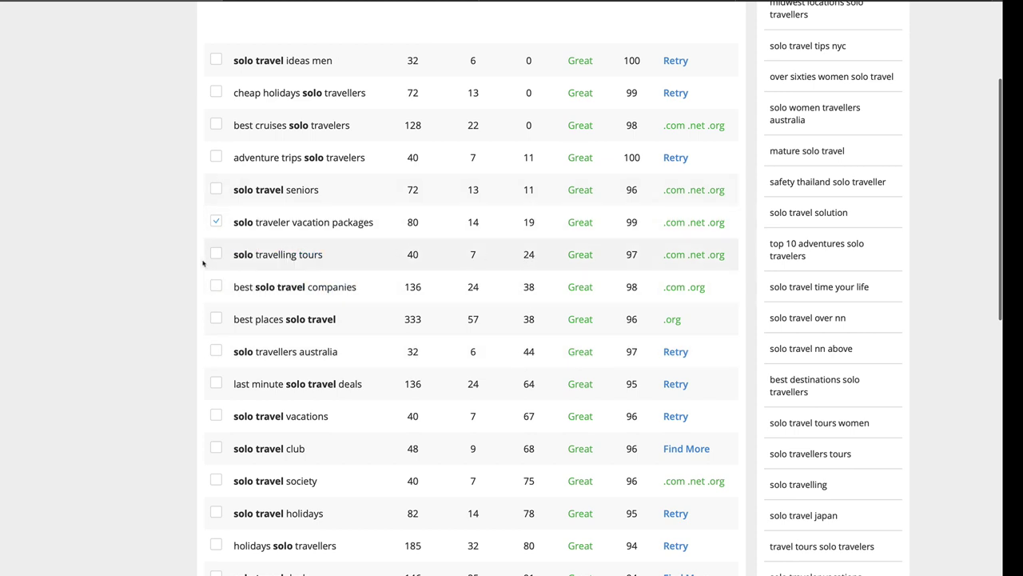
left_click(216, 256)
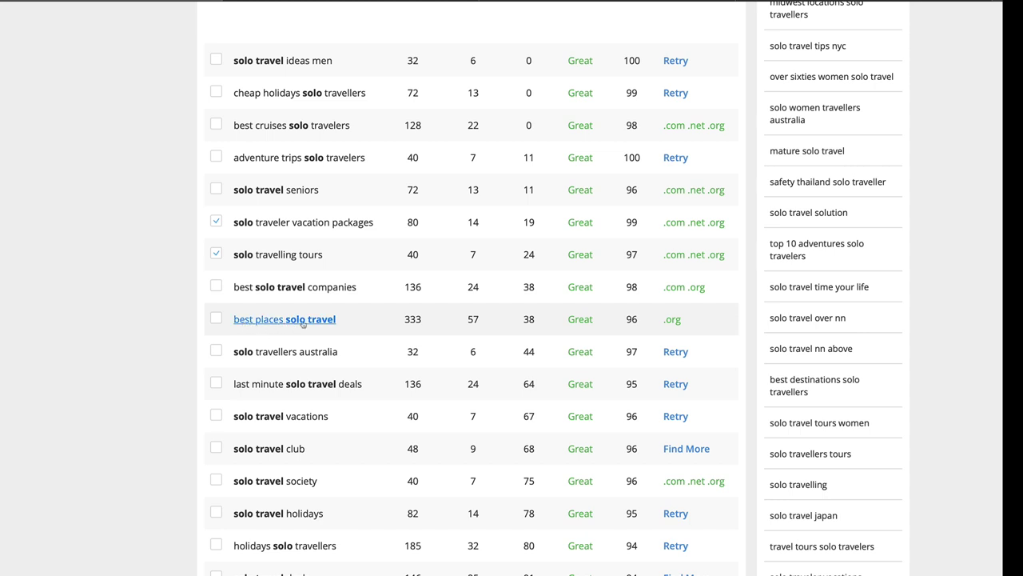
scroll(341, 319, "up", 1)
scroll(341, 319, "up", 3)
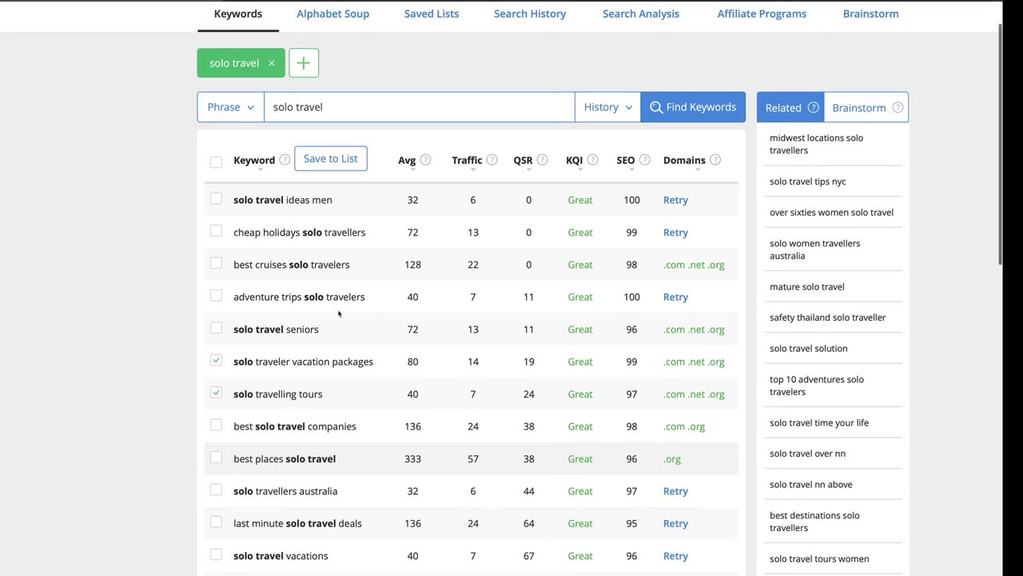
Replace the search with 'best places to solo travel' and tick that exact keyword.
triple_click(333, 106)
type("best places to solo ")
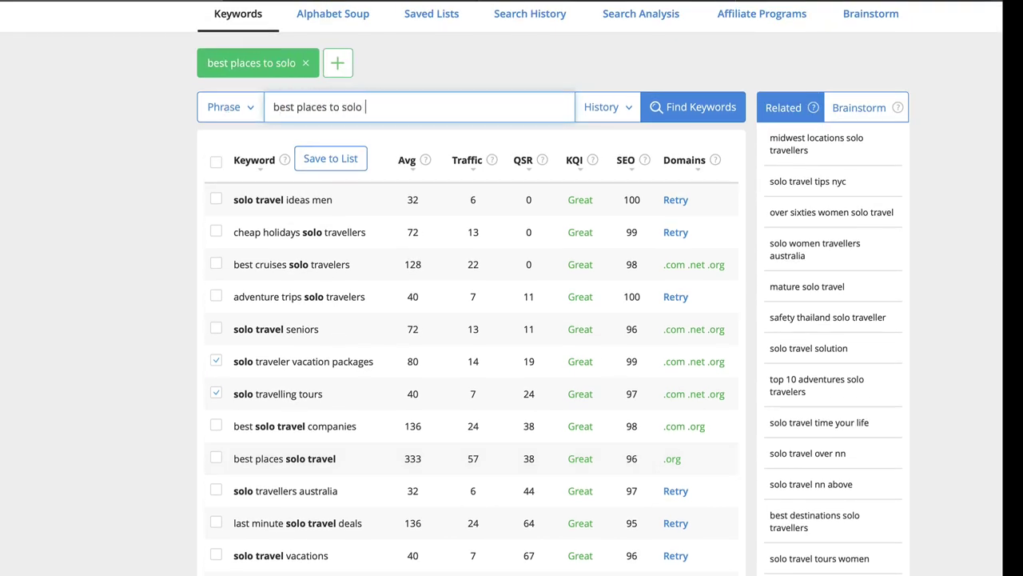
type("travel")
key("Return")
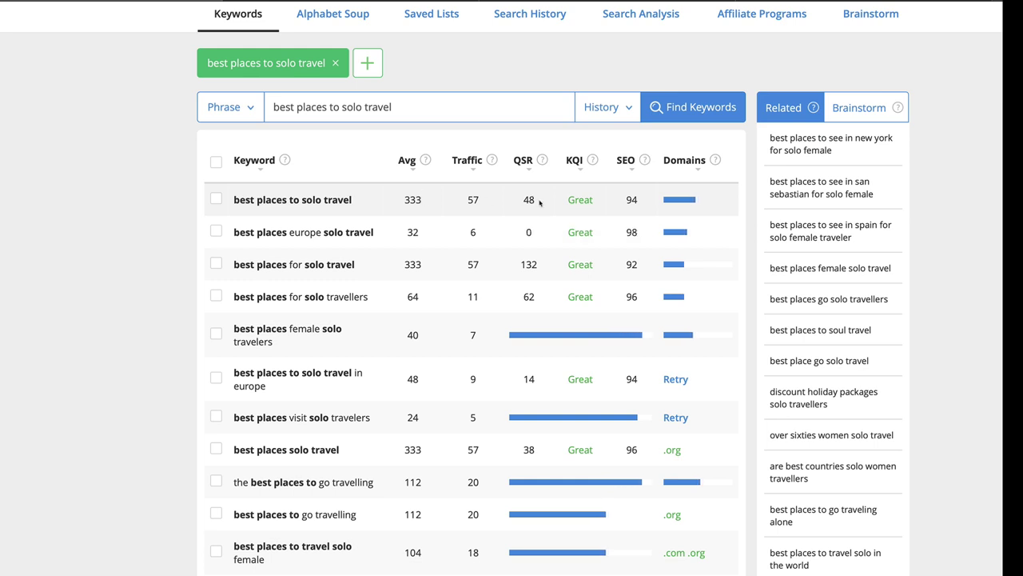
left_click(216, 200)
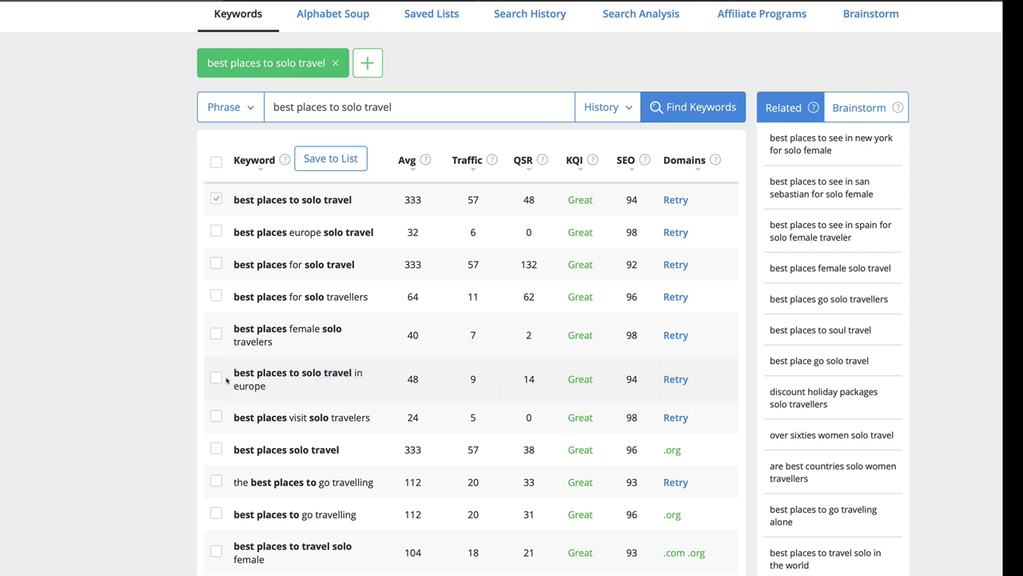
Also tick the 'in europe' variant and save the picks to new list 'travel articles'.
left_click(217, 379)
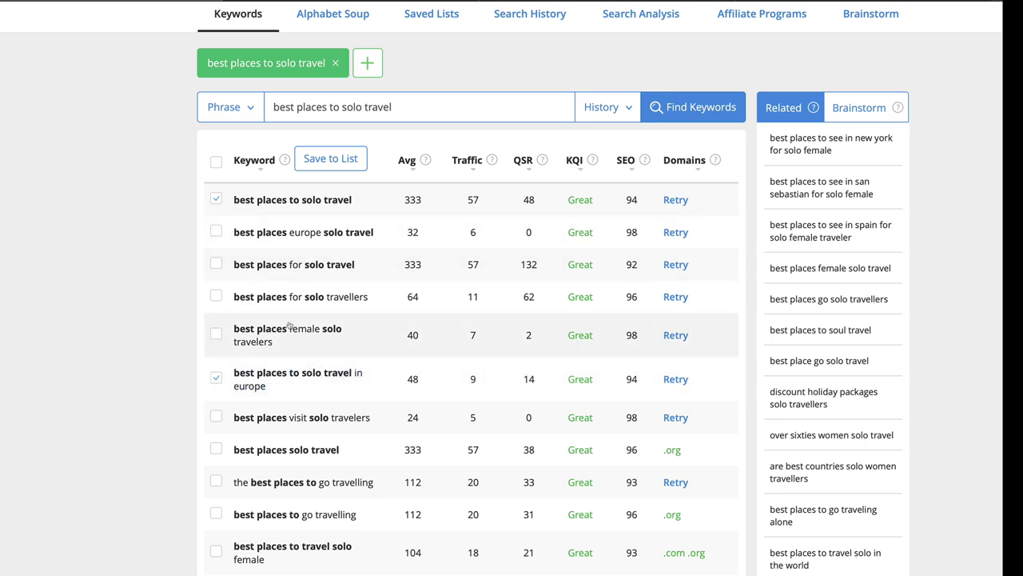
left_click(328, 163)
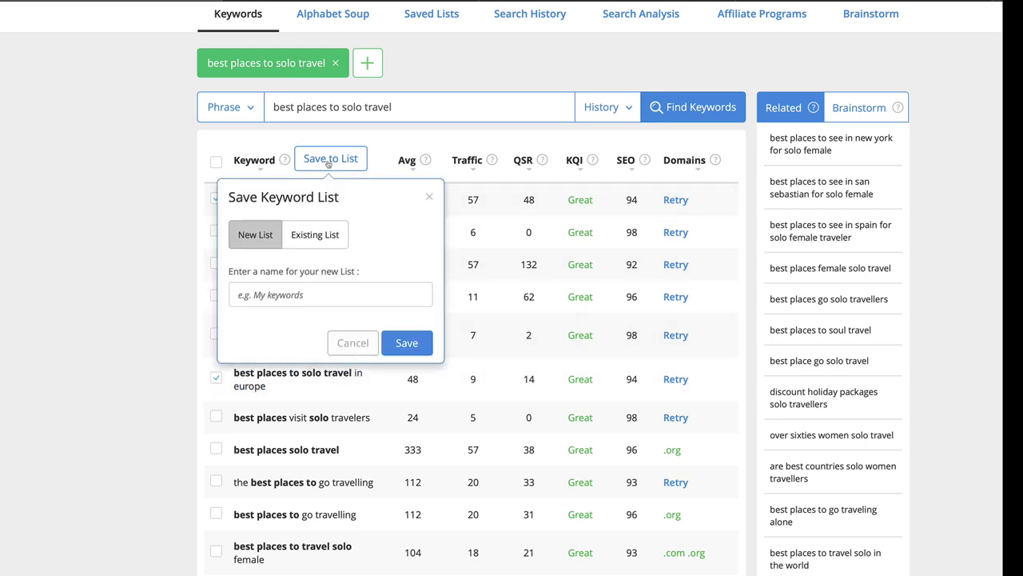
left_click(329, 295)
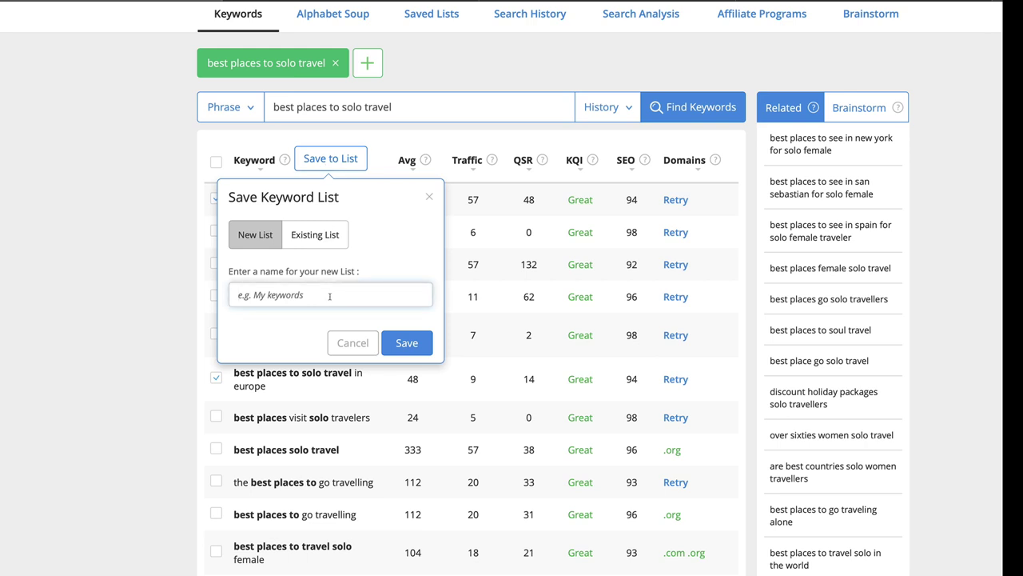
type("travel articles")
left_click(410, 346)
left_click(433, 201)
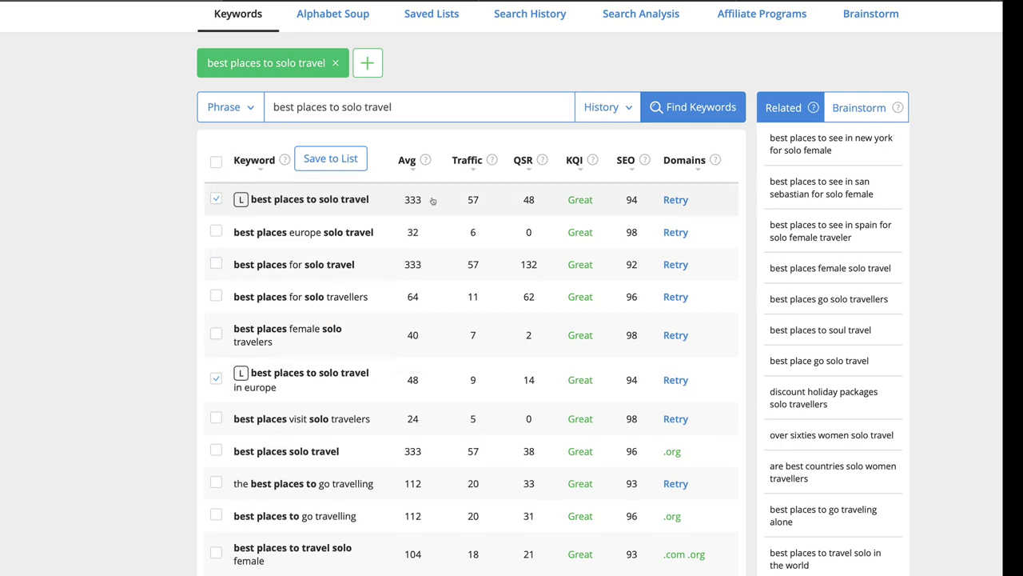
scroll(384, 336, "down", 2)
scroll(384, 336, "down", 3)
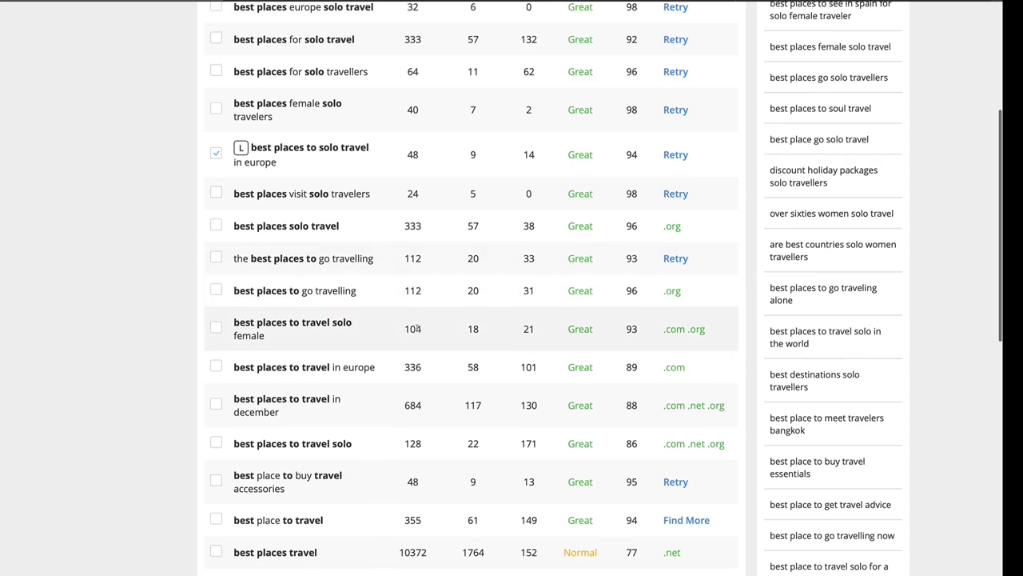
scroll(417, 327, "up", 3)
scroll(417, 326, "up", 2)
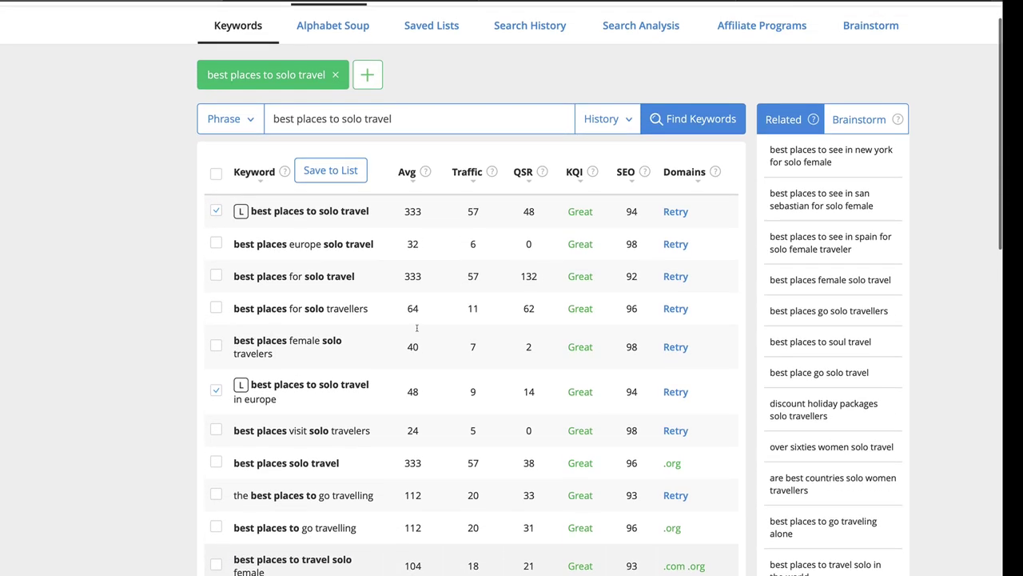